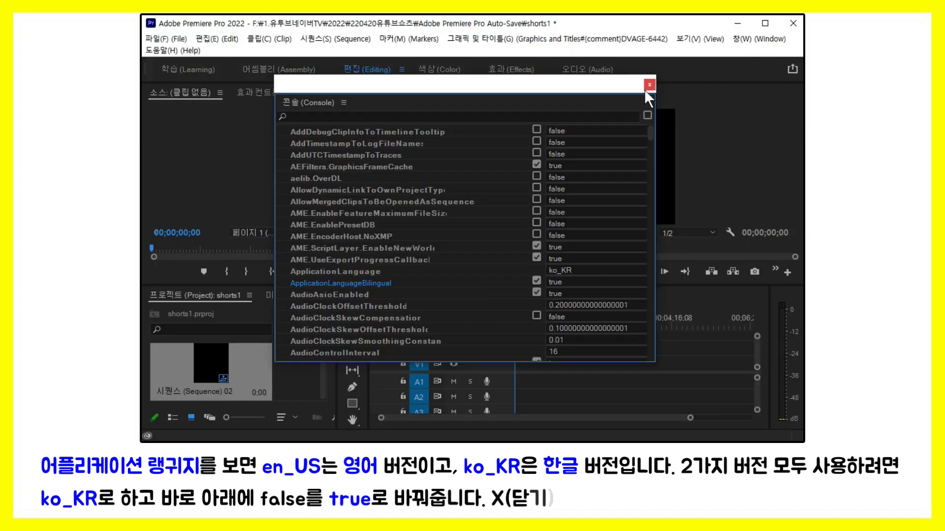
# Step: Close the console and start a new sequence based on the Digital SLR 1080p preset DSLR 1080p30
pyautogui.click(649, 84)
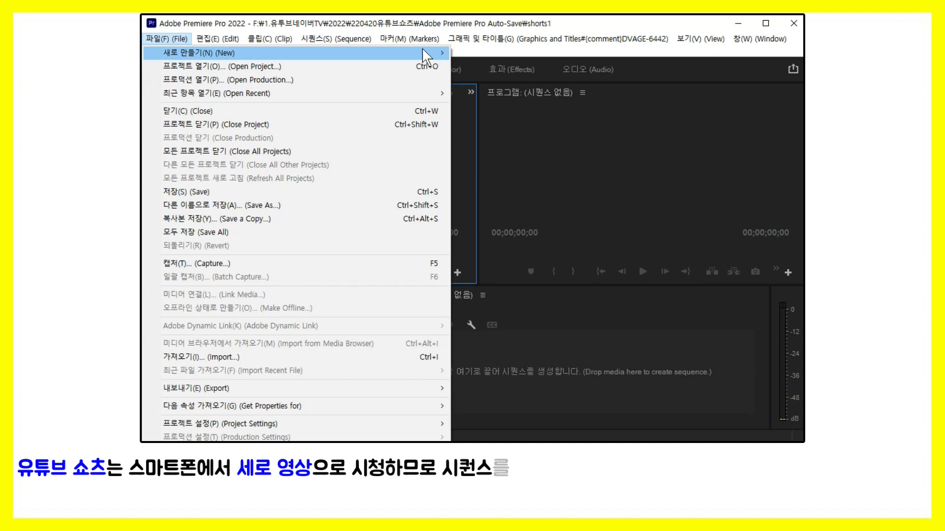
pyautogui.moveTo(423, 48)
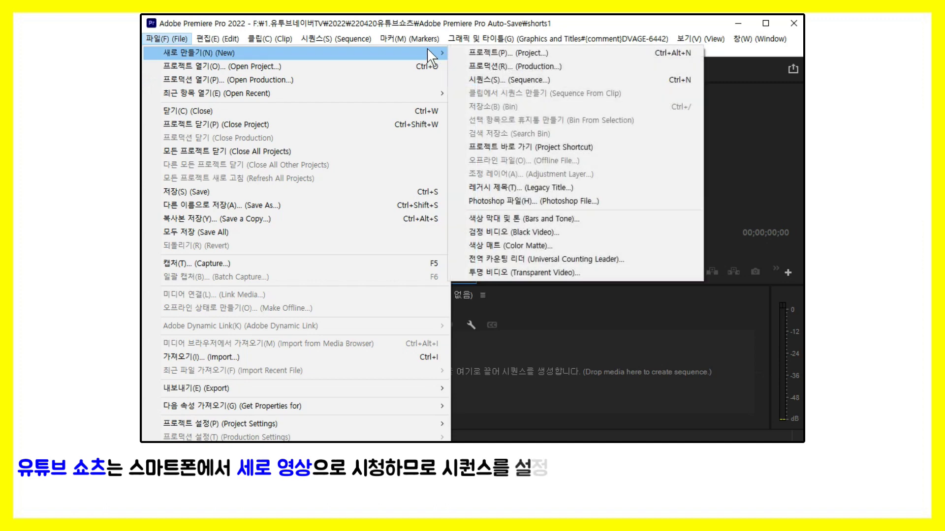
pyautogui.click(480, 81)
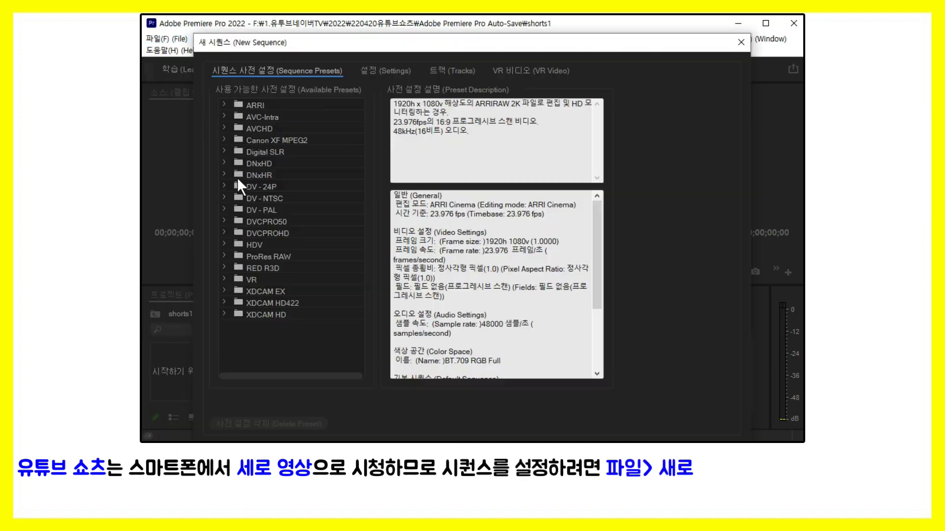
pyautogui.click(222, 152)
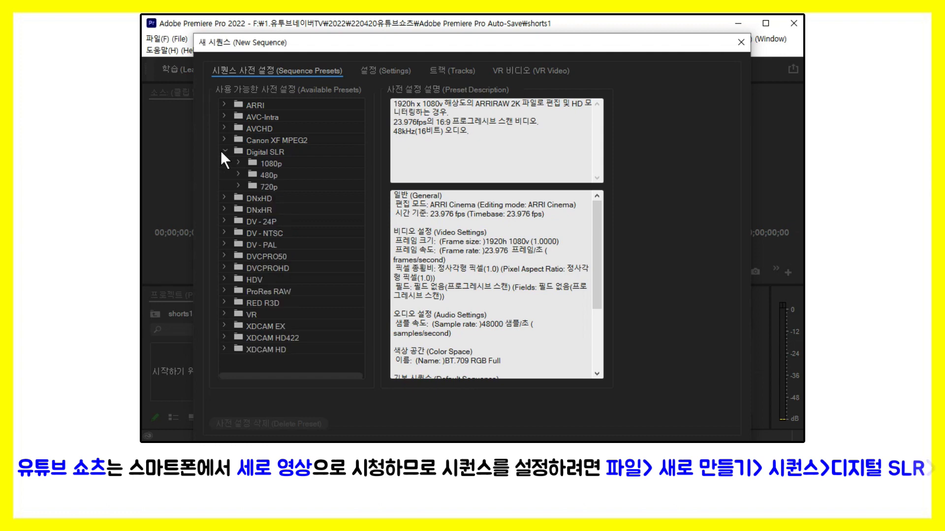
pyautogui.click(238, 163)
pyautogui.click(294, 198)
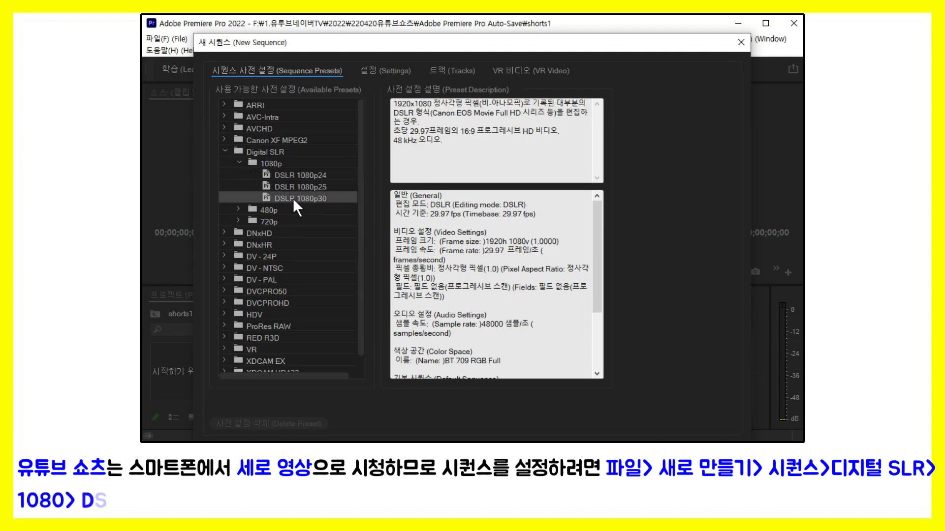
# Step: Set the new sequence's frame size to 1080 horizontal by 1920 vertical
pyautogui.click(391, 70)
pyautogui.click(408, 141)
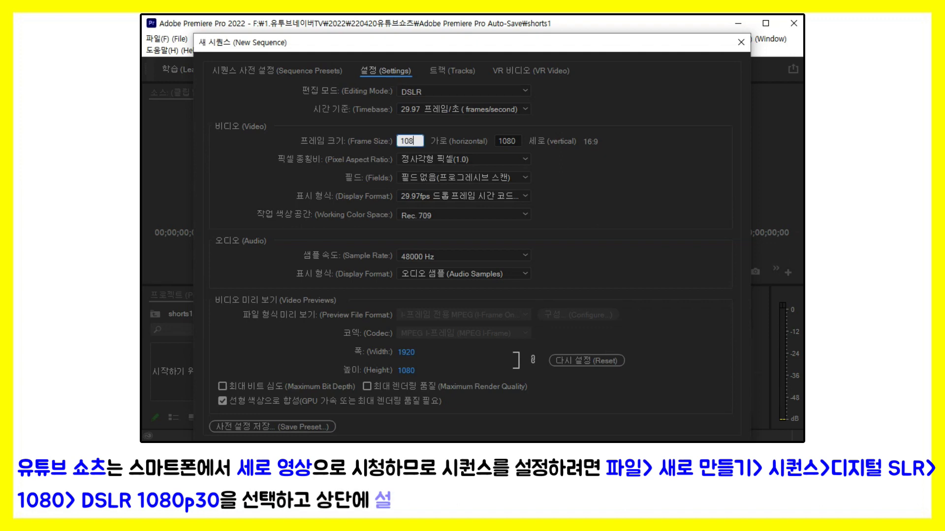
pyautogui.write('1080')
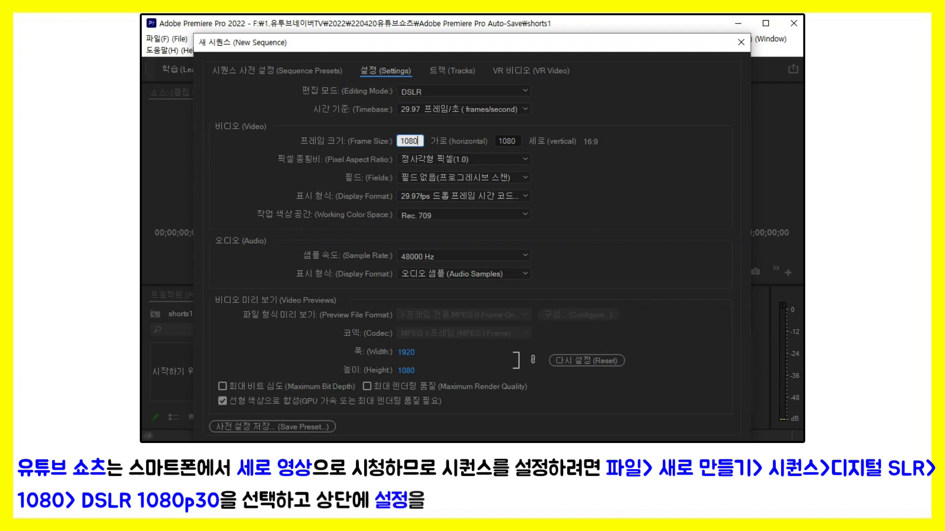
pyautogui.click(497, 141)
pyautogui.write('1920')
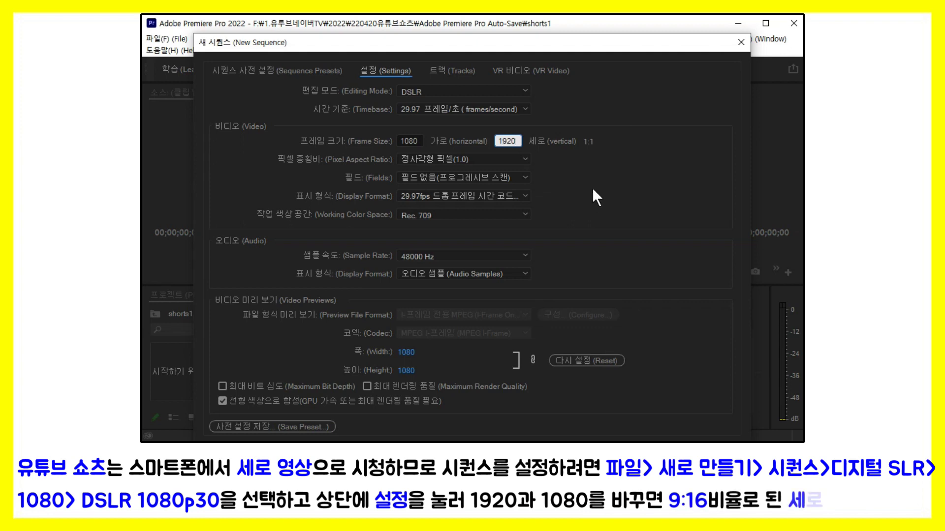
pyautogui.press('Tab')
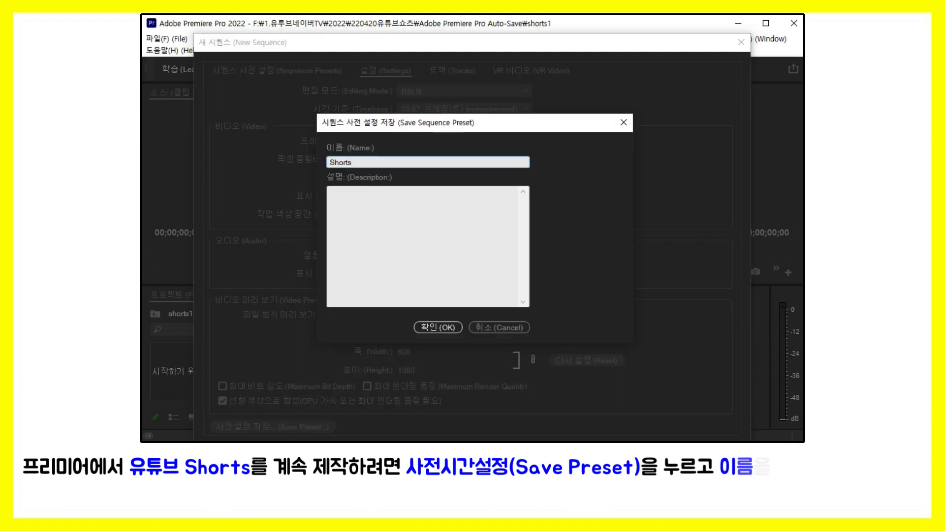
# Step: Save the vertical settings as a sequence preset named Shorts1 with the description 9:16
pyautogui.click(373, 194)
pyautogui.write('9:16')
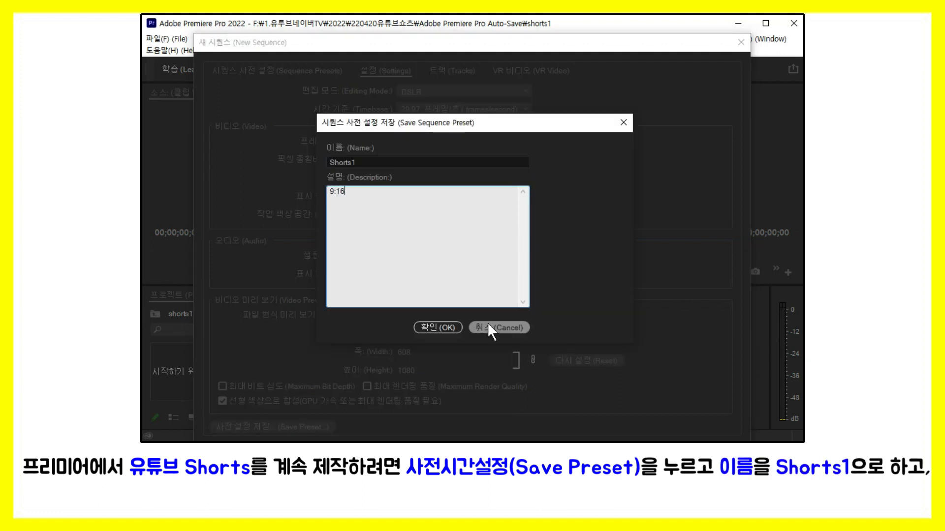
pyautogui.click(450, 326)
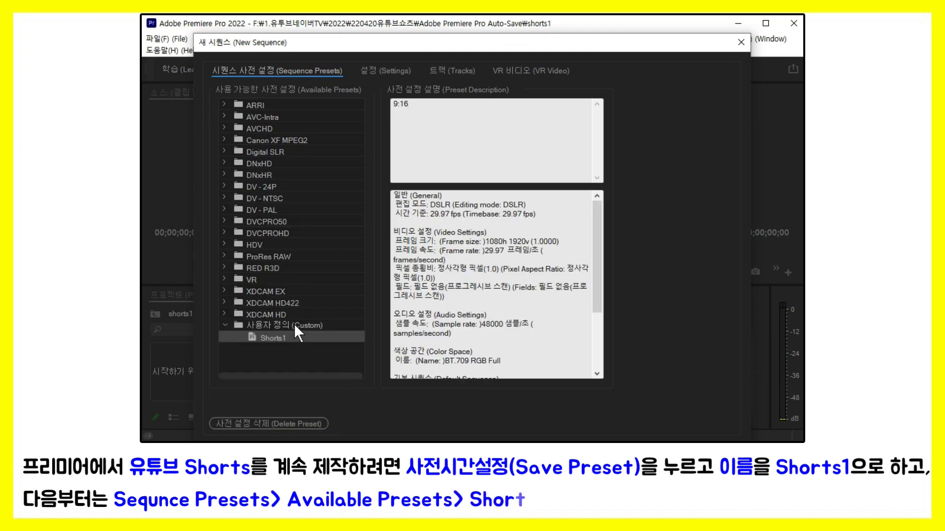
pyautogui.click(381, 66)
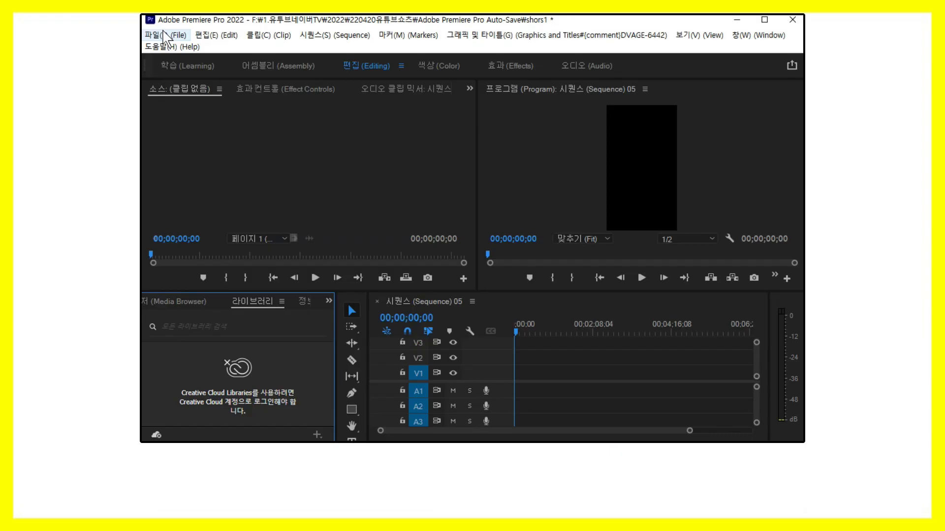
# Step: Import the videos short2 1 and short3 into the project
pyautogui.click(165, 35)
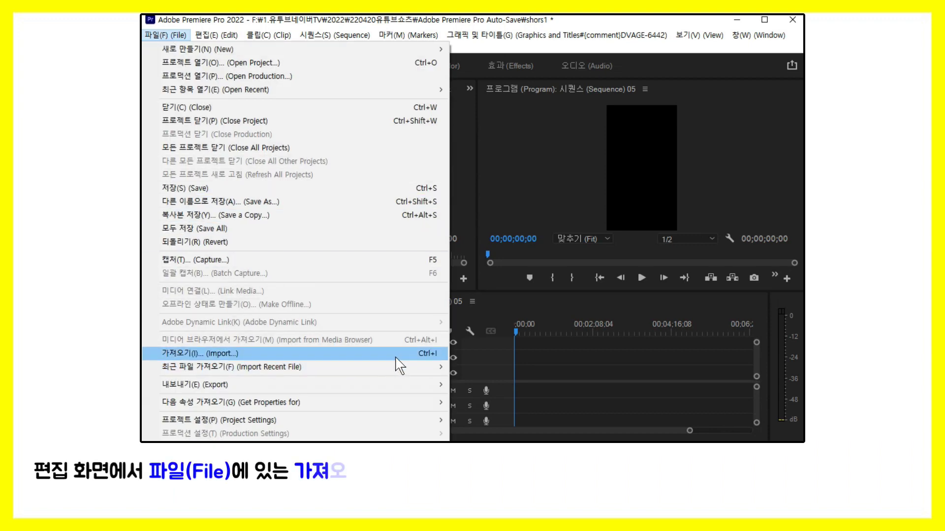
pyautogui.click(421, 351)
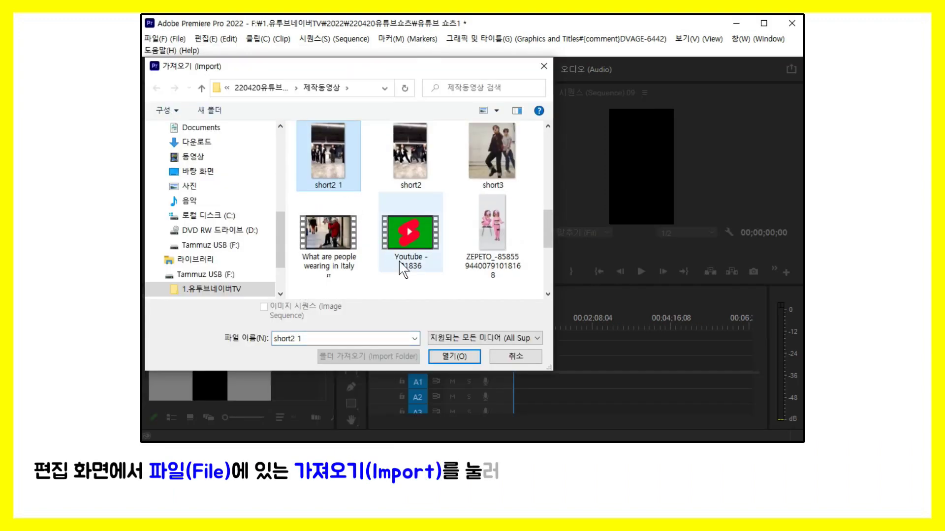
pyautogui.click(454, 355)
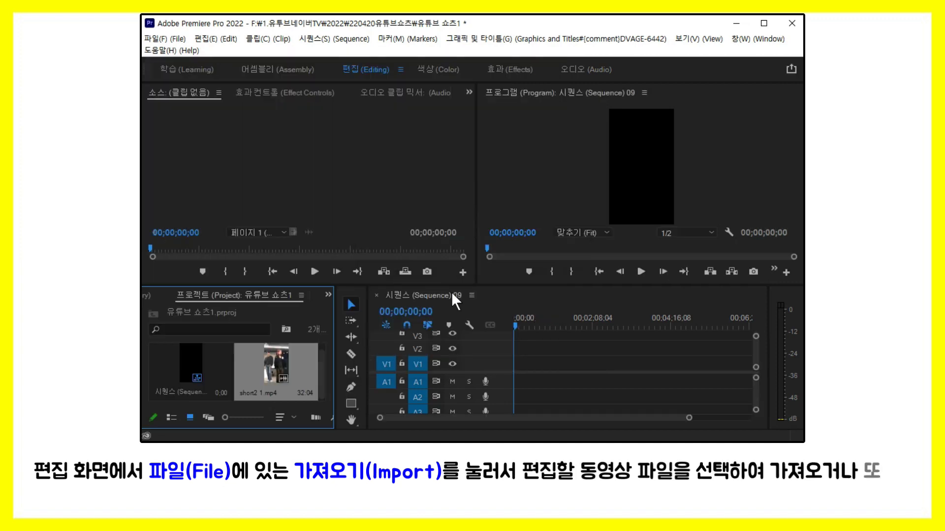
pyautogui.doubleClick(214, 375)
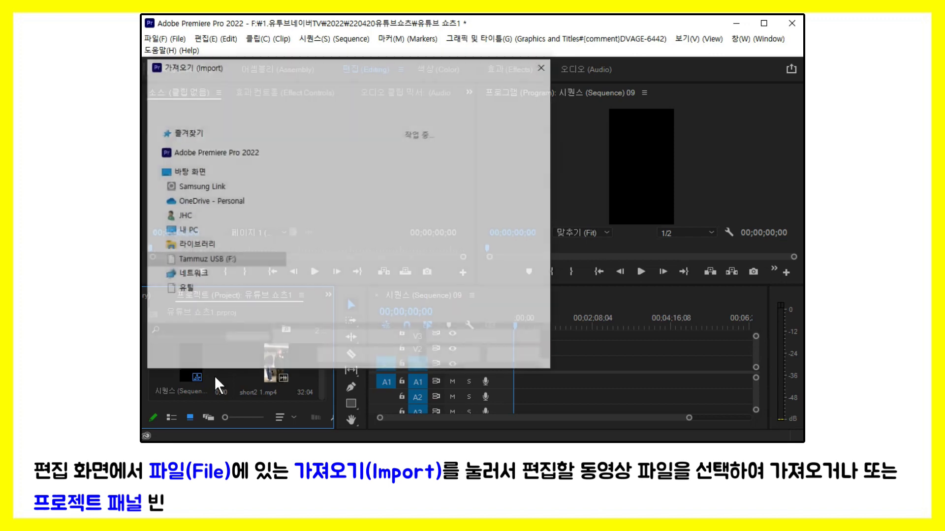
pyautogui.moveTo(548, 148); pyautogui.dragTo(550, 234)
pyautogui.click(496, 154)
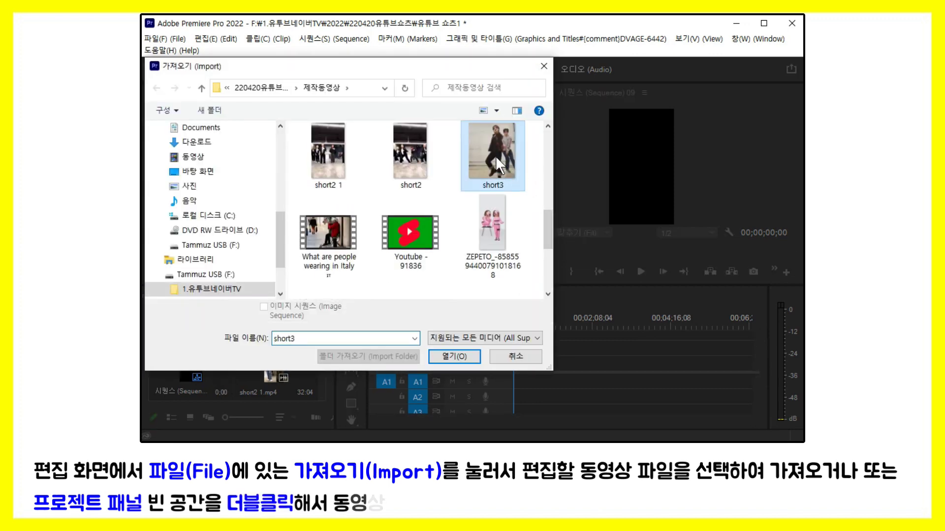
pyautogui.click(455, 358)
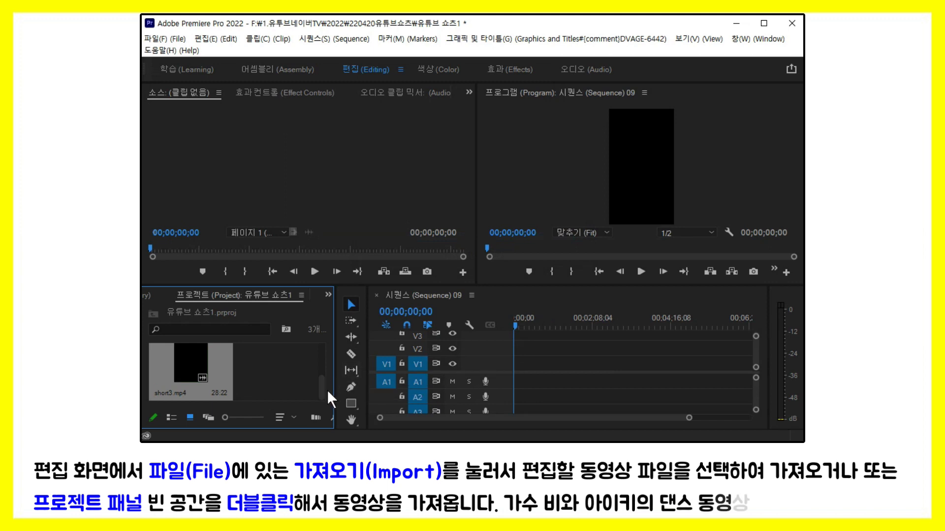
# Step: Place short2 1.mp4 followed by short3.mp4 on tracks V1 and A1, keeping the existing sequence settings, and play the sequence
pyautogui.moveTo(318, 384); pyautogui.dragTo(323, 347)
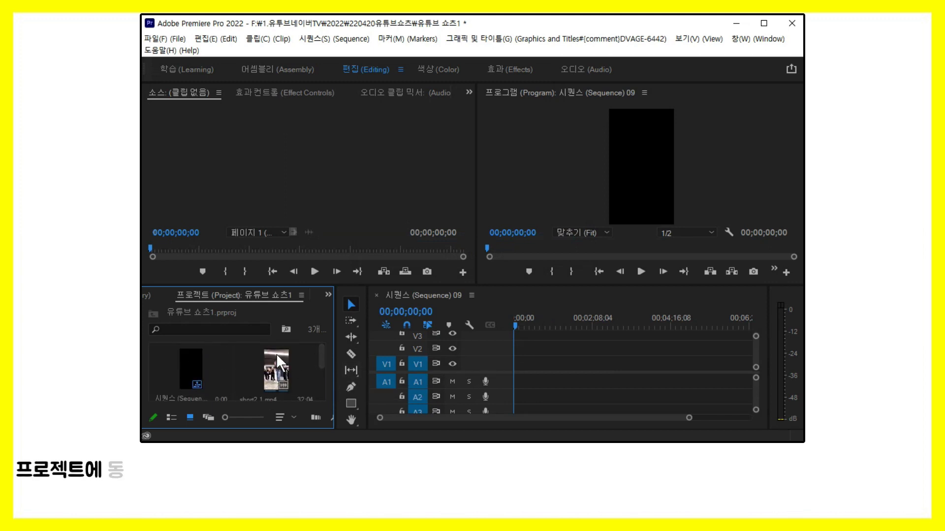
pyautogui.moveTo(276, 353); pyautogui.dragTo(515, 379)
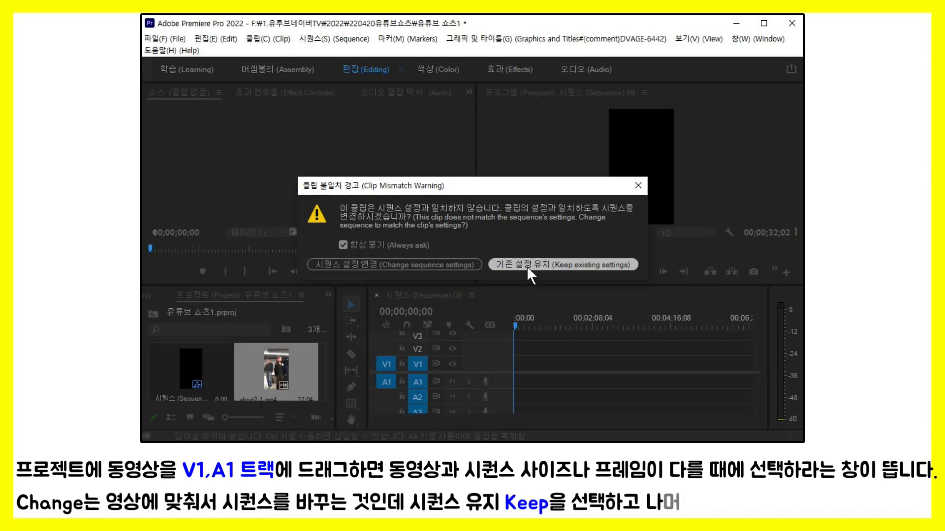
pyautogui.click(526, 267)
pyautogui.moveTo(194, 362); pyautogui.dragTo(541, 379)
pyautogui.click(640, 271)
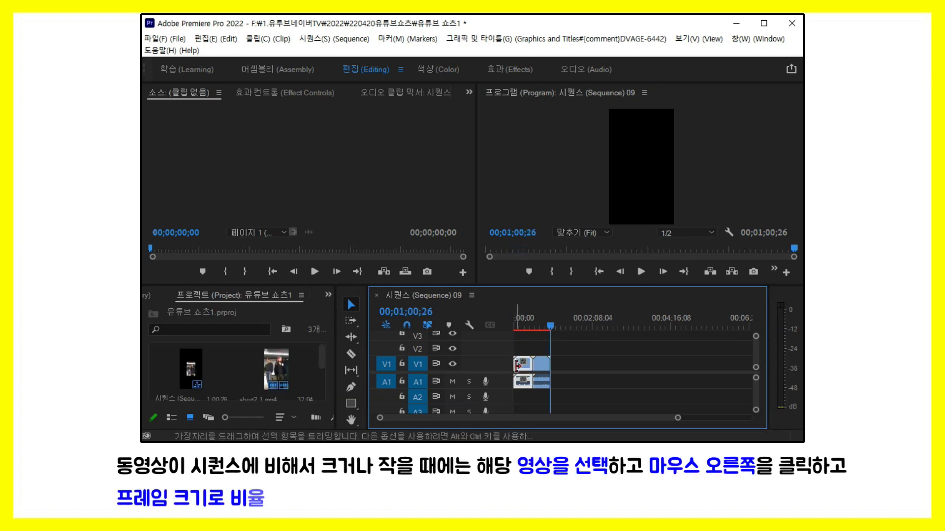
# Step: Apply Scale to Frame Size to the short2 1.mp4 clip and enlarge it with its Motion handles to fill the vertical frame
pyautogui.rightClick(517, 365)
pyautogui.scroll(-3, 305, 407)
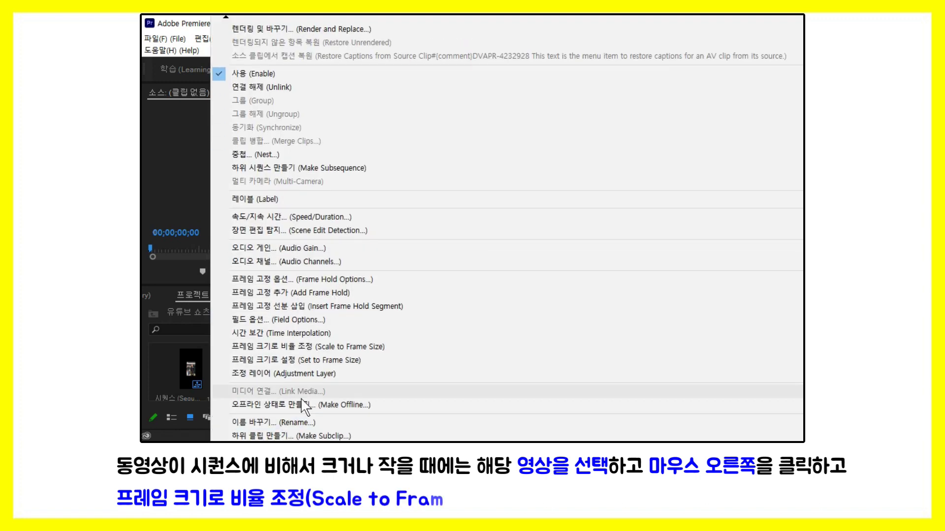
pyautogui.click(338, 347)
pyautogui.click(179, 140)
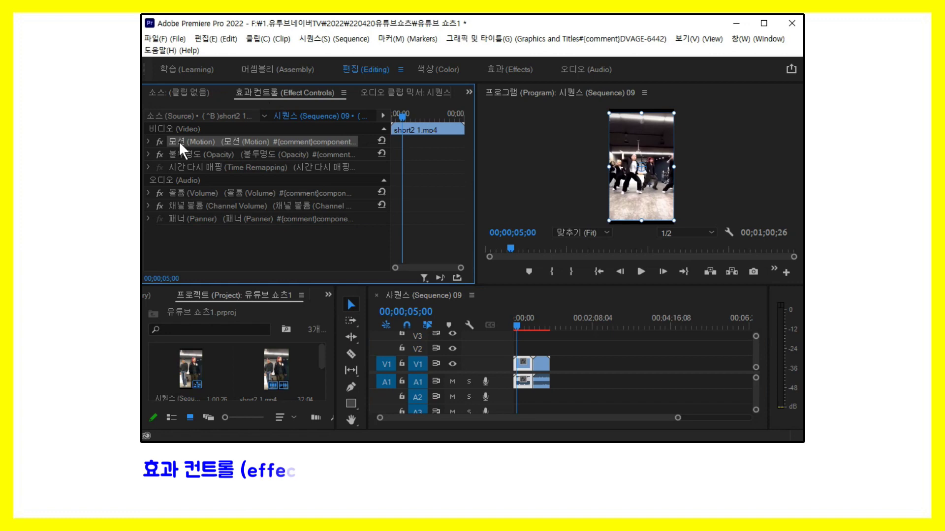
pyautogui.click(642, 224)
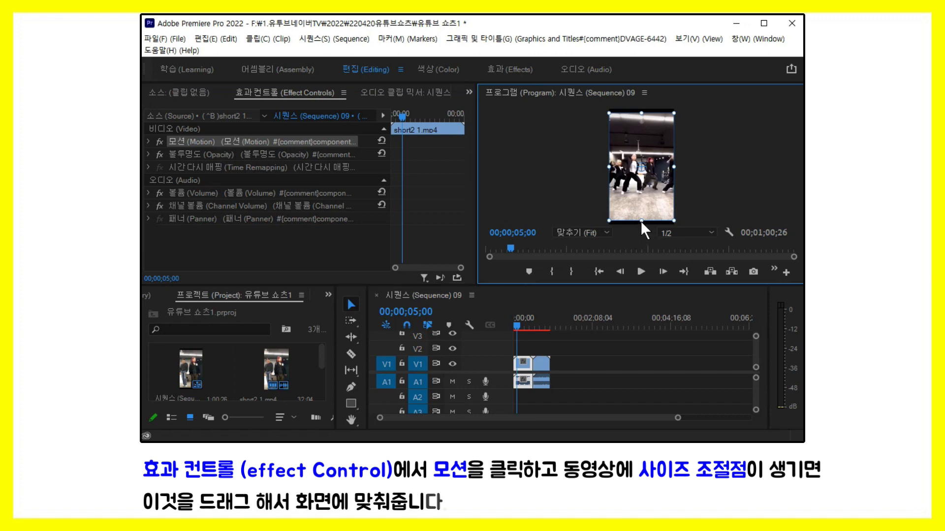
pyautogui.moveTo(641, 222); pyautogui.dragTo(643, 230)
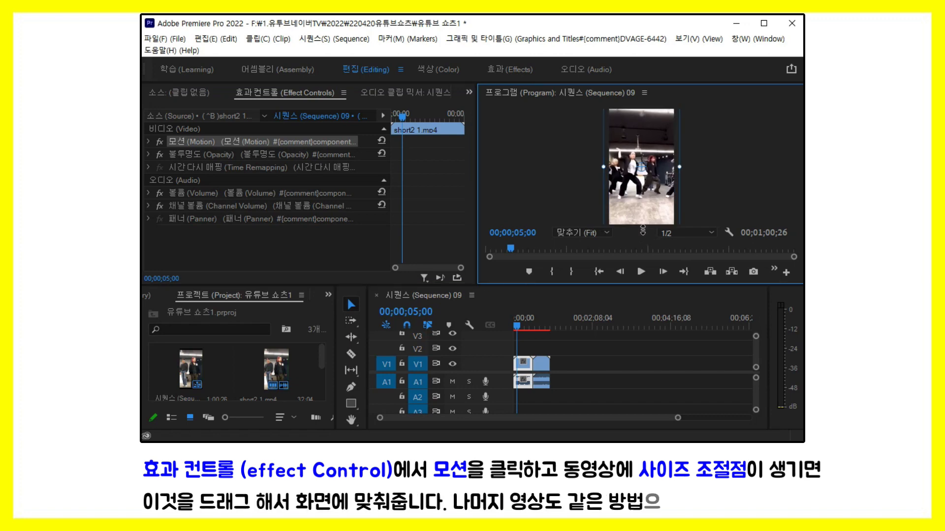
# Step: Preview the sequence and cut the short2 1.mp4 clip at 00;00;08;12 with the Razor tool
pyautogui.press('space')
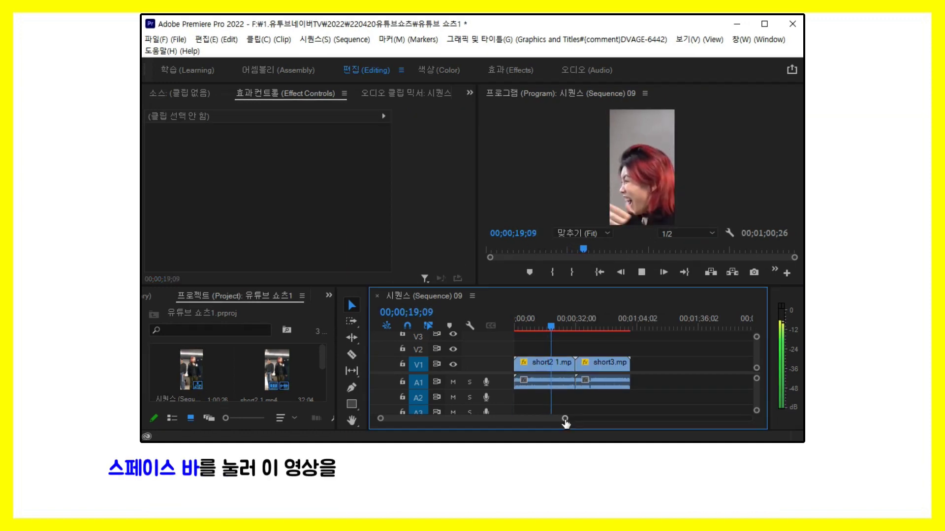
pyautogui.moveTo(565, 419); pyautogui.dragTo(620, 418)
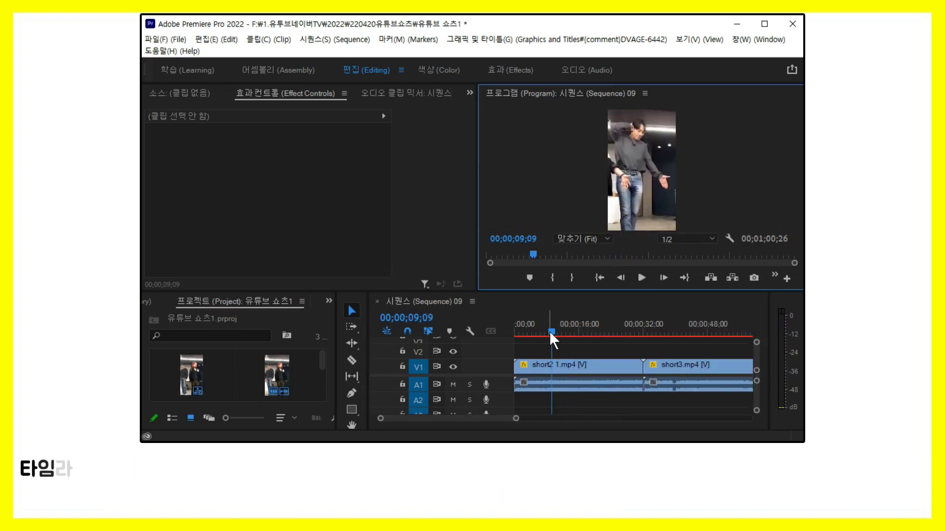
pyautogui.moveTo(549, 332); pyautogui.dragTo(545, 333)
pyautogui.click(638, 275)
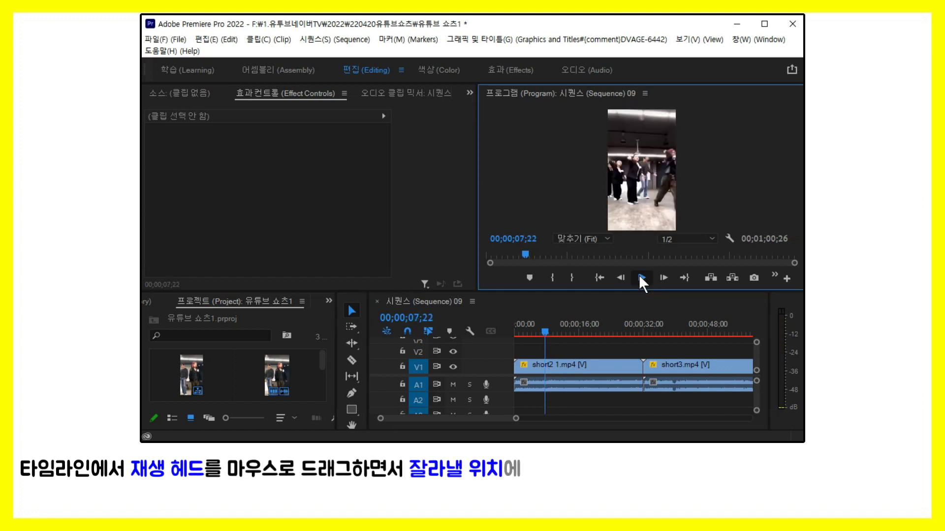
pyautogui.click(639, 276)
pyautogui.click(353, 360)
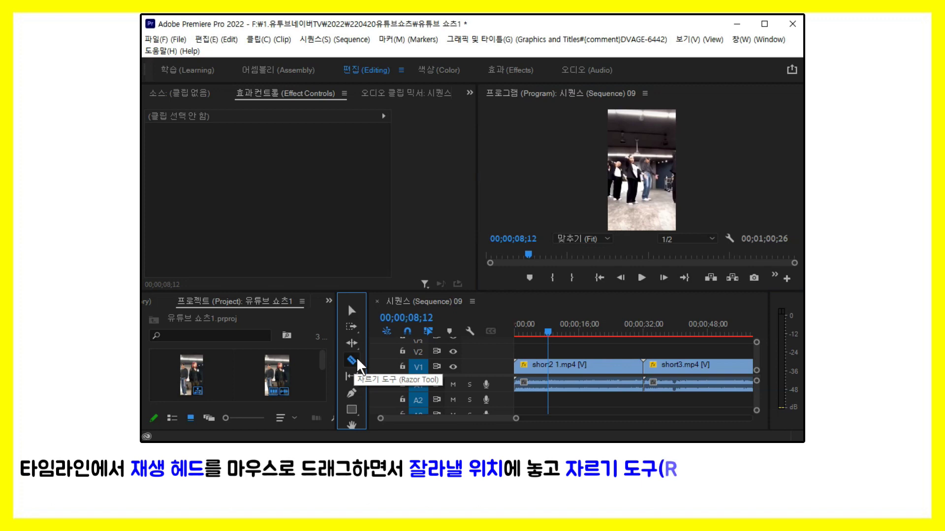
pyautogui.click(549, 366)
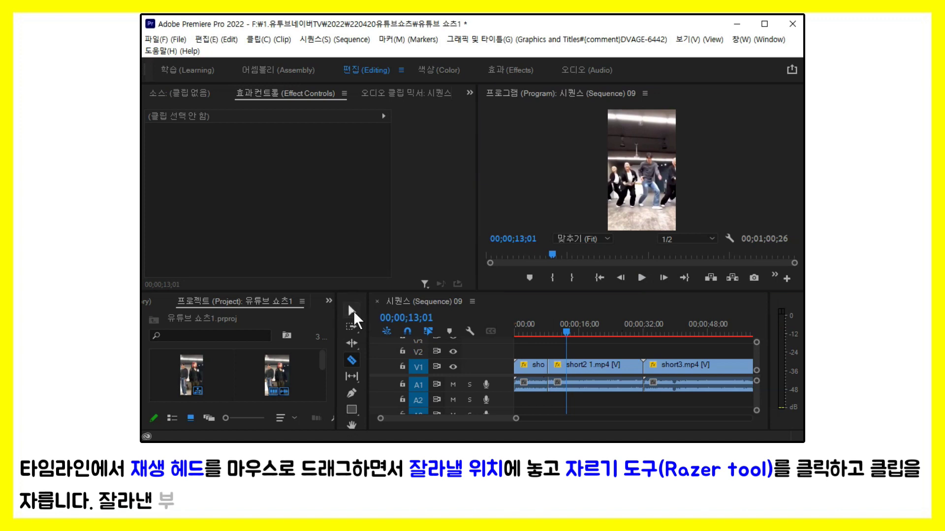
# Step: Delete the short opening piece of the cut short2 1.mp4 clip from the timeline
pyautogui.click(352, 311)
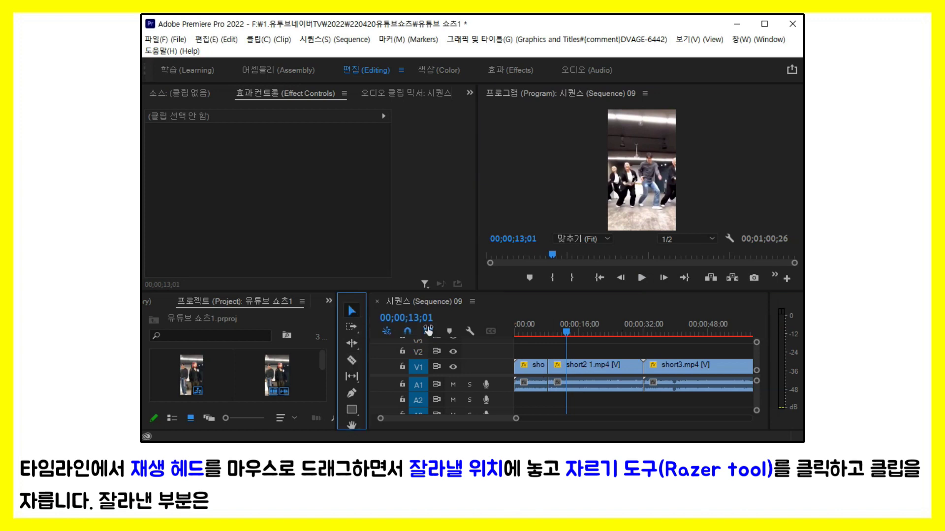
pyautogui.click(529, 368)
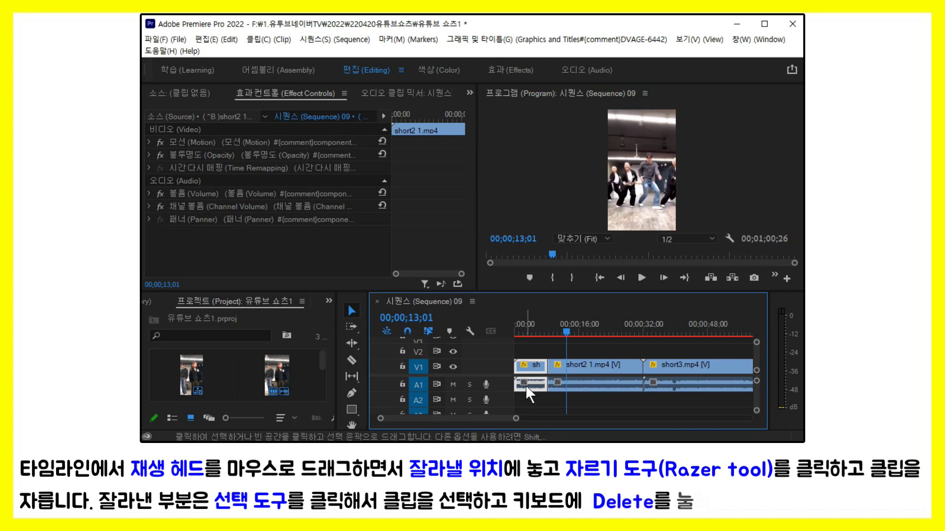
pyautogui.press('Delete')
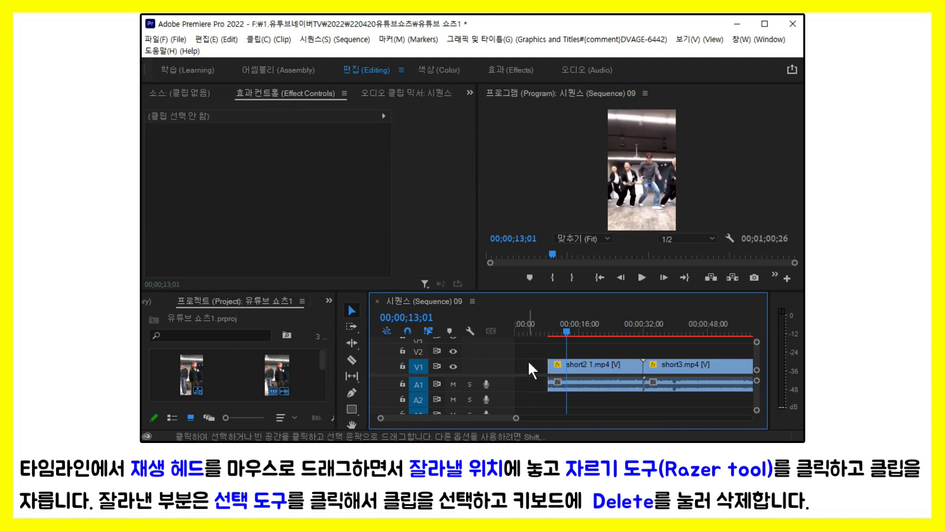
# Step: Move the remaining short2 1.mp4 clip to the sequence start and place short3.mp4 directly after it to close the gaps
pyautogui.click(571, 368)
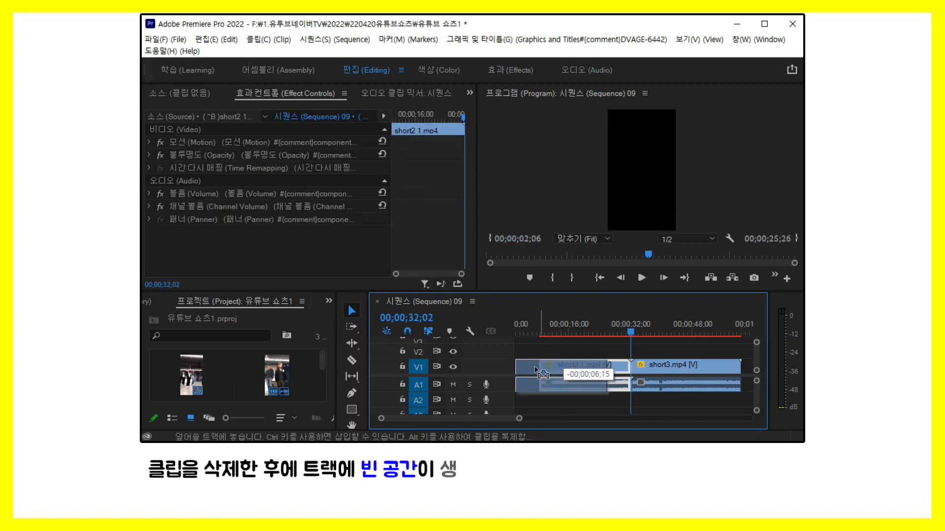
pyautogui.moveTo(556, 374); pyautogui.dragTo(536, 379)
pyautogui.moveTo(668, 374); pyautogui.dragTo(605, 372)
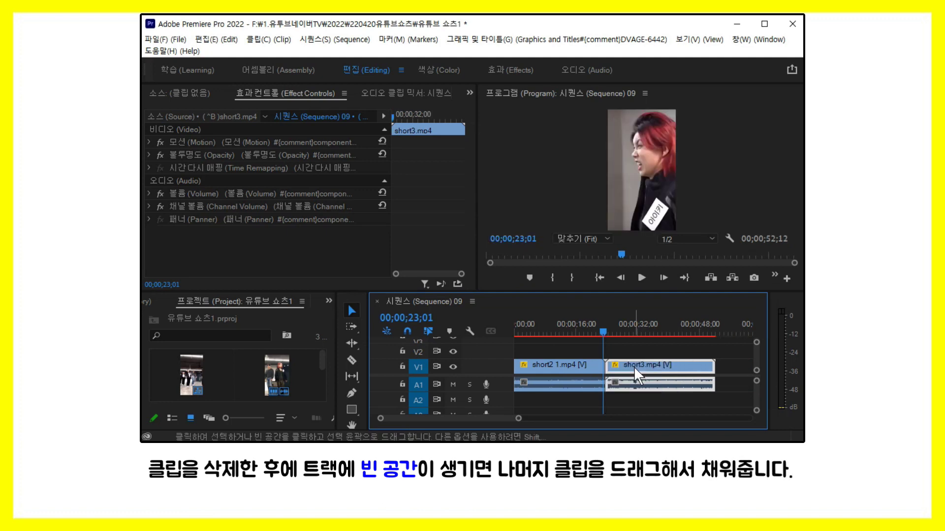
# Step: Cut the short3.mp4 clip at 00;00;51;01 with the Razor tool and delete the short leftover piece at its end
pyautogui.click(352, 360)
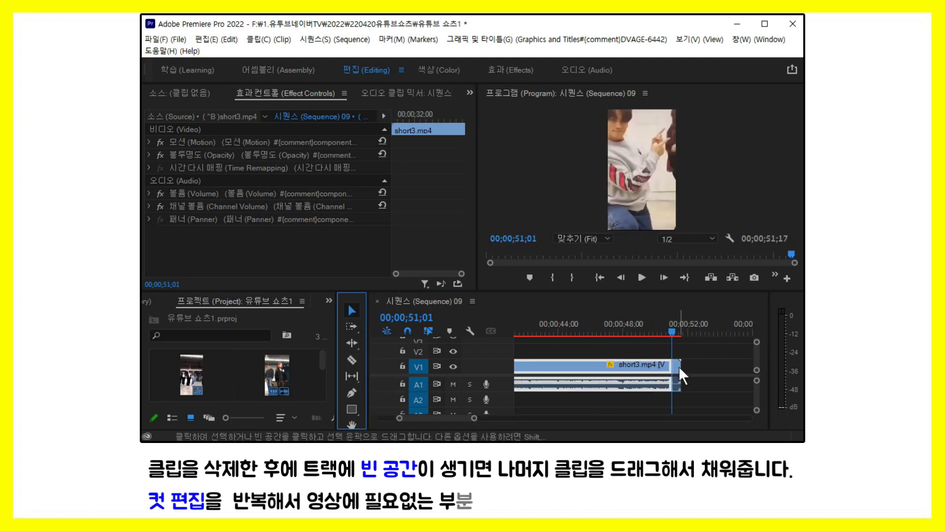
pyautogui.click(674, 366)
pyautogui.press('v')
pyautogui.press('Delete')
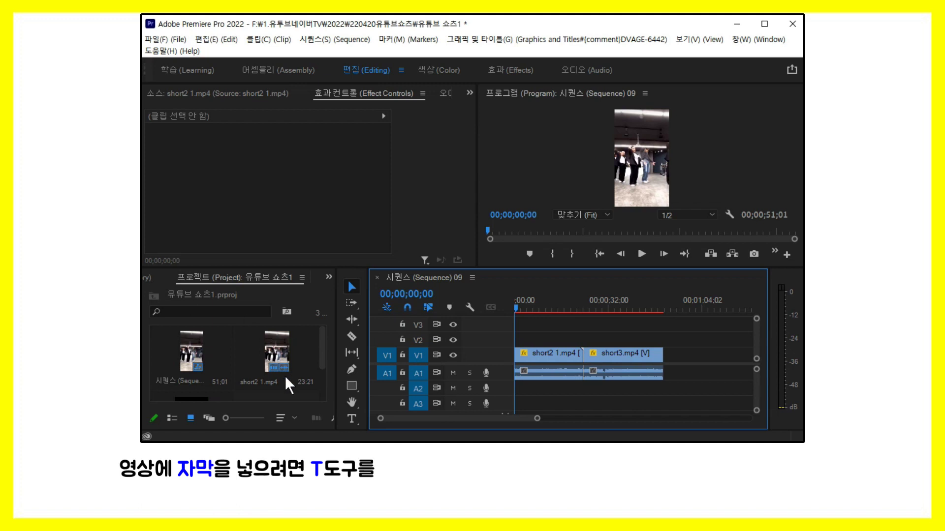
# Step: Add the text caption "춤신 비, 아이키 반응" with the Type tool over the lower part of the picture at 00;00;00;00
pyautogui.click(351, 419)
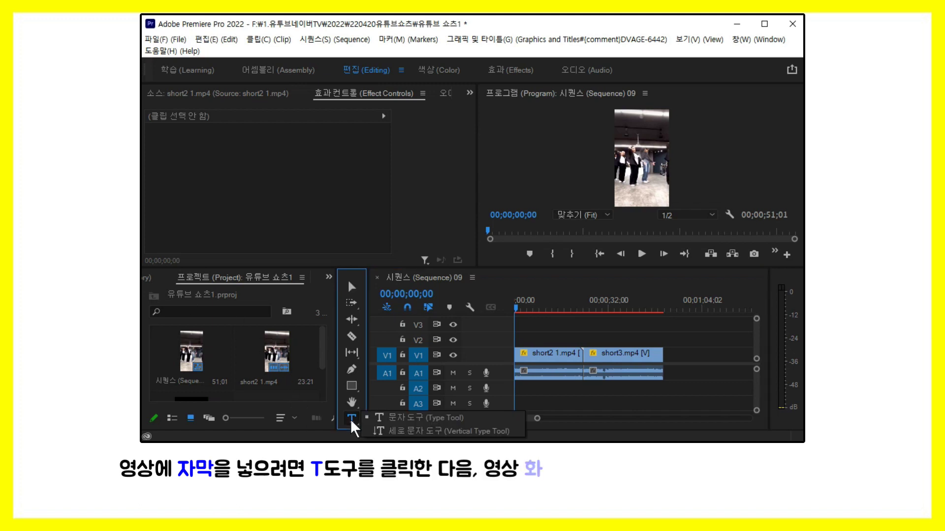
pyautogui.click(629, 191)
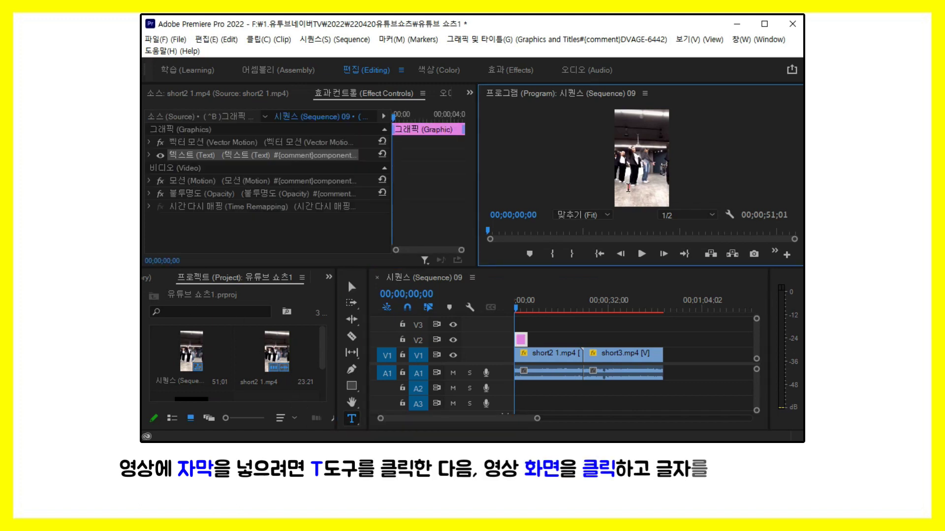
pyautogui.write('자막')
pyautogui.write('하')
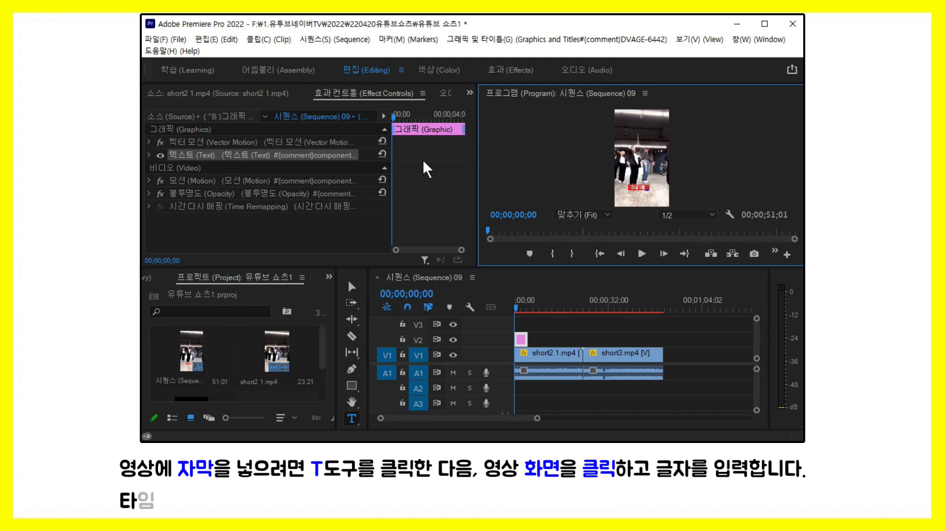
# Step: Extend the caption clip on V2 to the end of the short2 1.mp4 clip and return to the Selection tool
pyautogui.moveTo(535, 421); pyautogui.dragTo(507, 420)
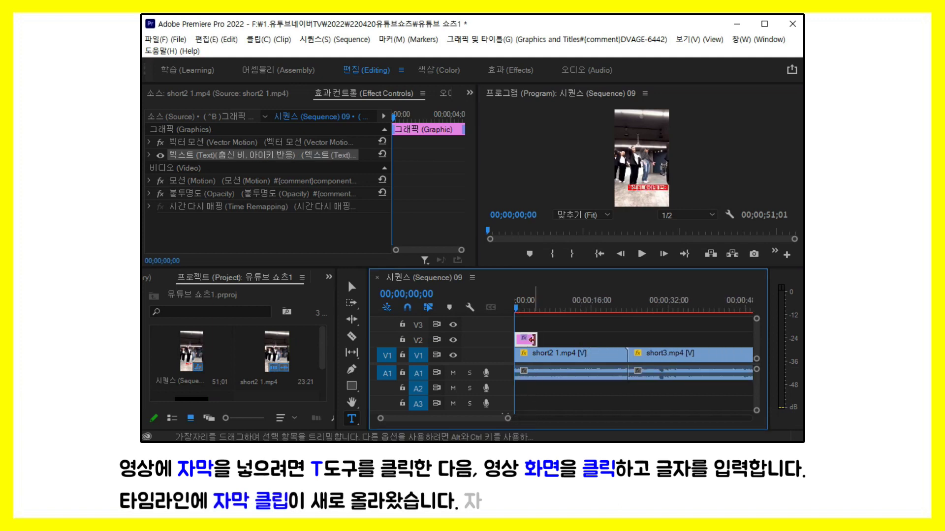
pyautogui.moveTo(535, 339); pyautogui.dragTo(625, 341)
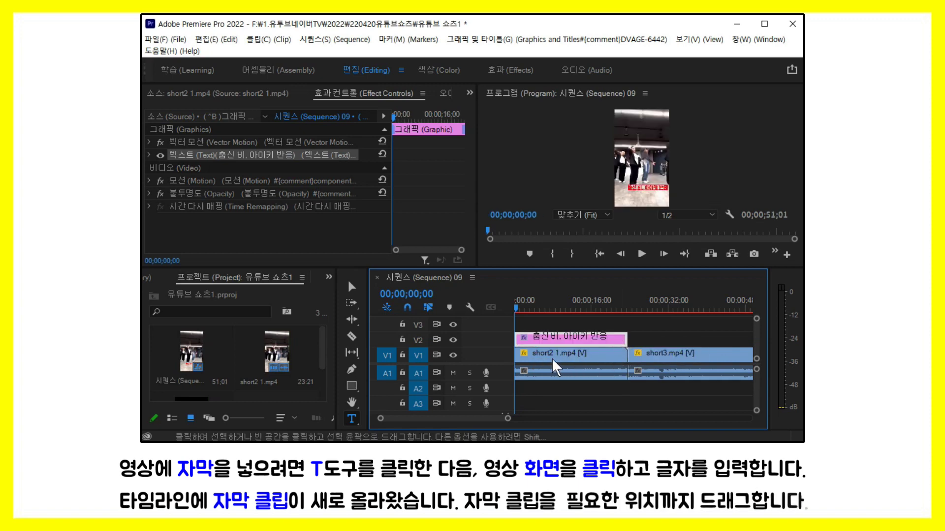
pyautogui.press('v')
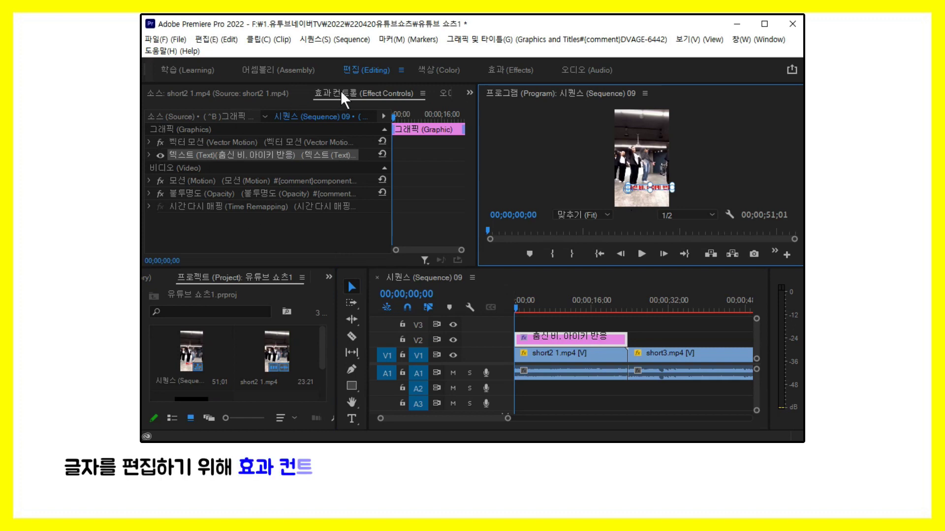
# Step: Set the caption text's Position to 133.0, 200.0 in its Transform properties
pyautogui.click(150, 155)
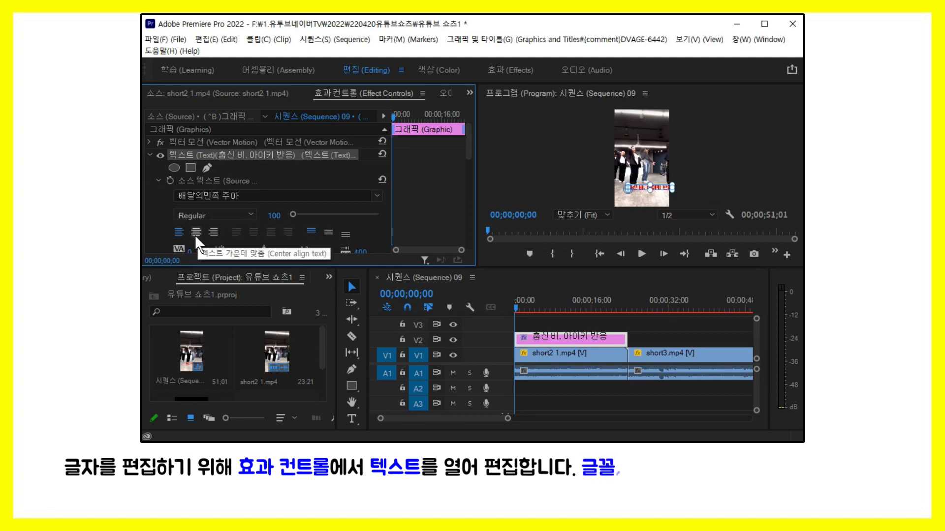
pyautogui.scroll(-5, 422, 197)
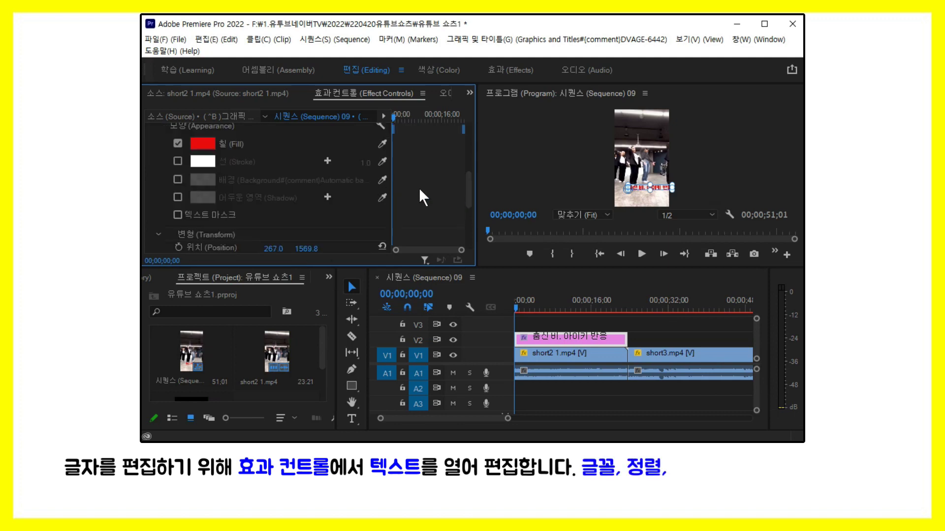
pyautogui.click(201, 143)
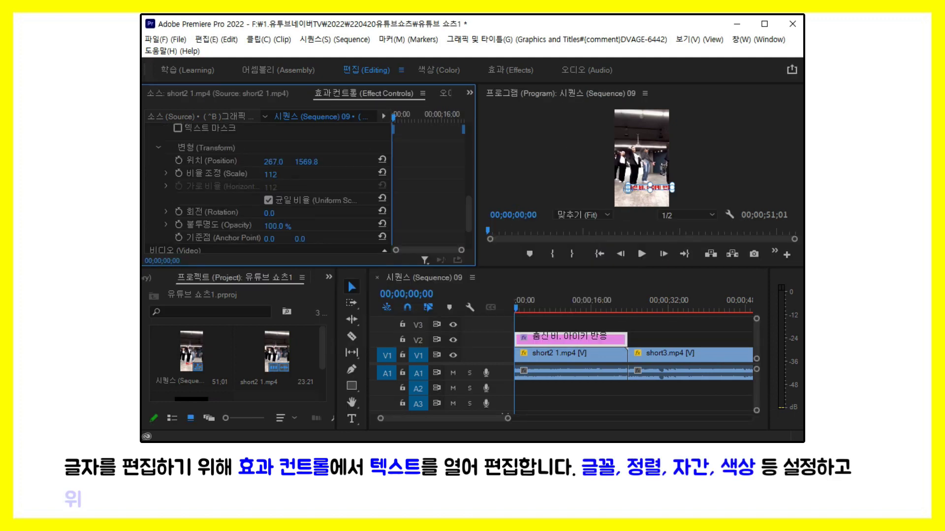
pyautogui.click(273, 161)
pyautogui.write('1')
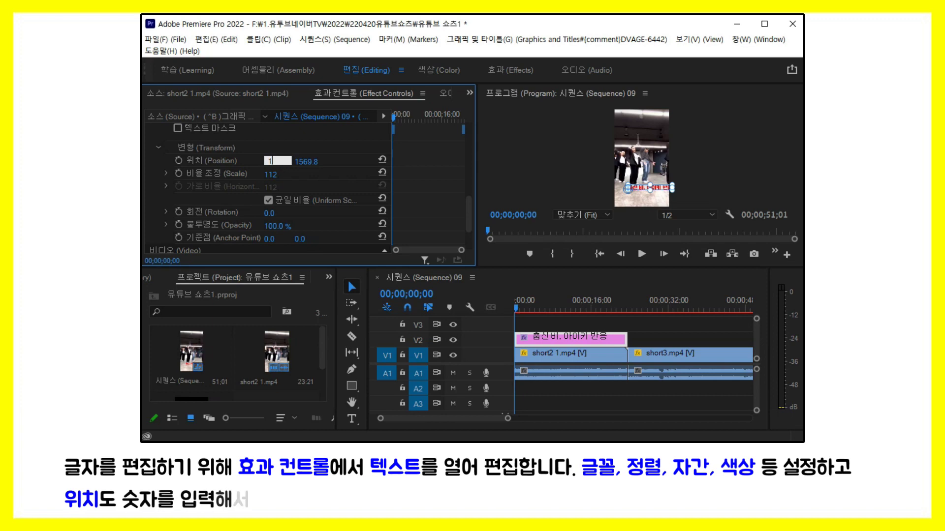
pyautogui.write('33')
pyautogui.press('Tab')
pyautogui.write('200')
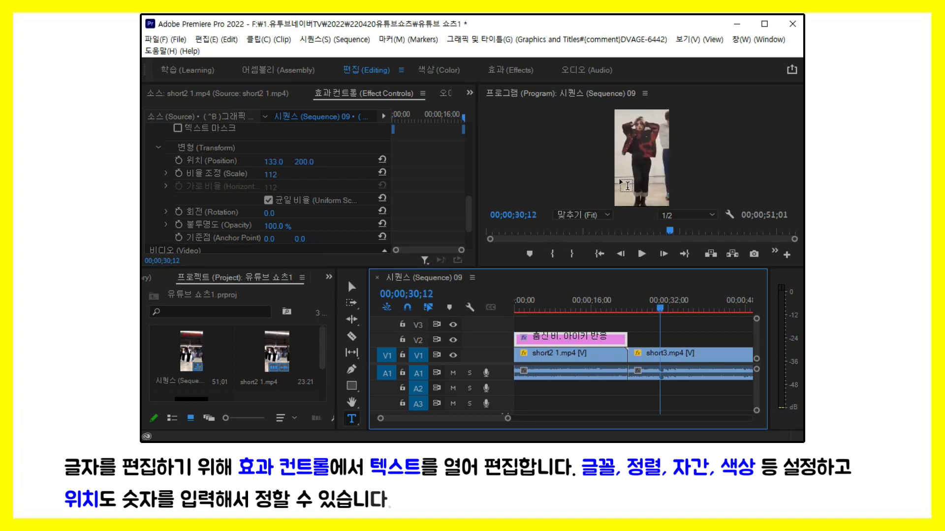
# Step: Add a second text caption over short3.mp4 at 00;00;30;12 and lengthen its clip on V2
pyautogui.click(626, 186)
pyautogui.write('출신 비. 아이키 반응')
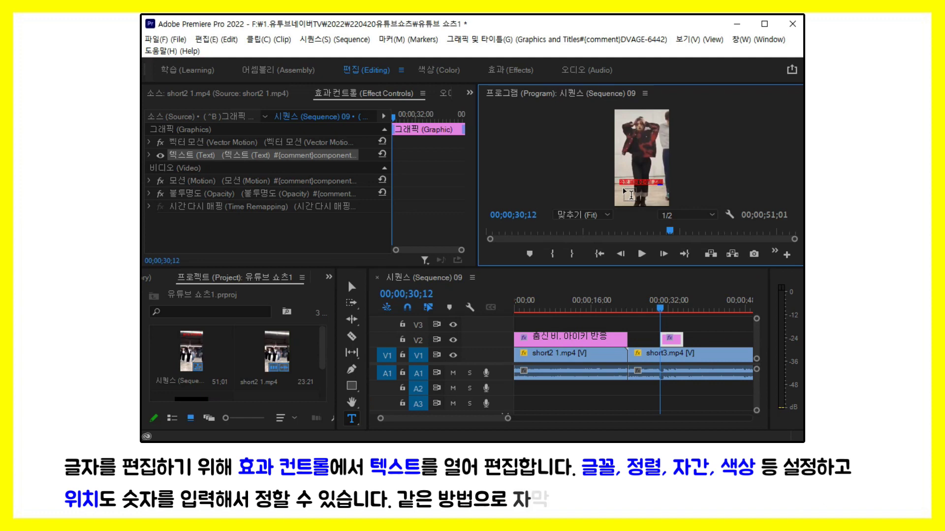
pyautogui.press('-')
pyautogui.moveTo(640, 338); pyautogui.dragTo(678, 339)
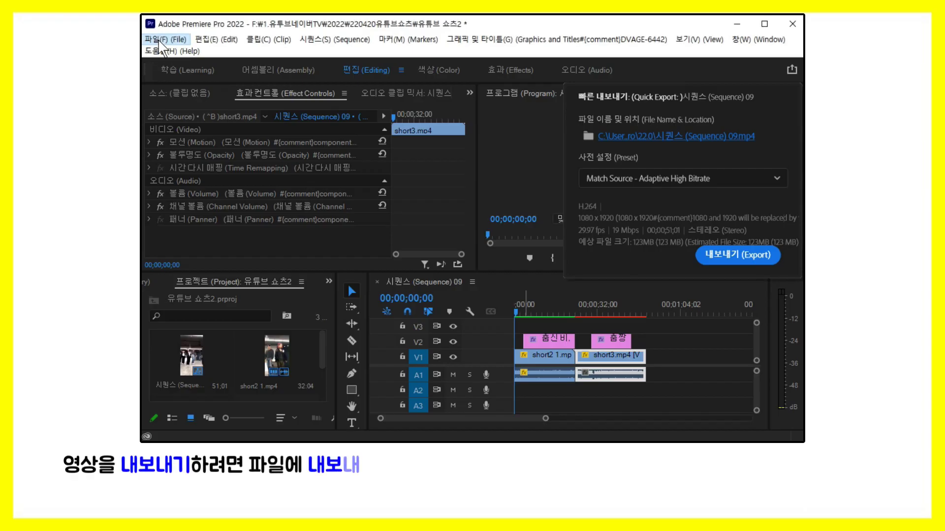
# Step: Export the sequence as media in the H.264 format
pyautogui.click(159, 41)
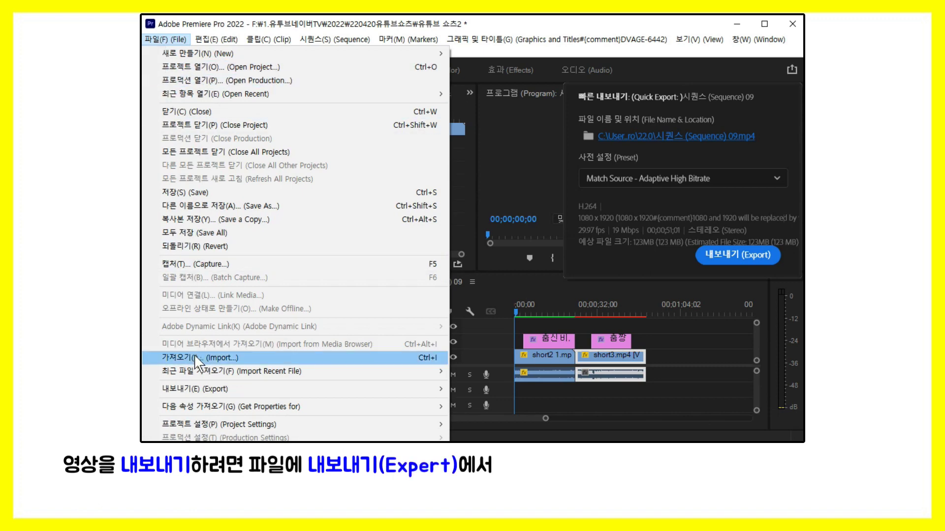
pyautogui.click(483, 390)
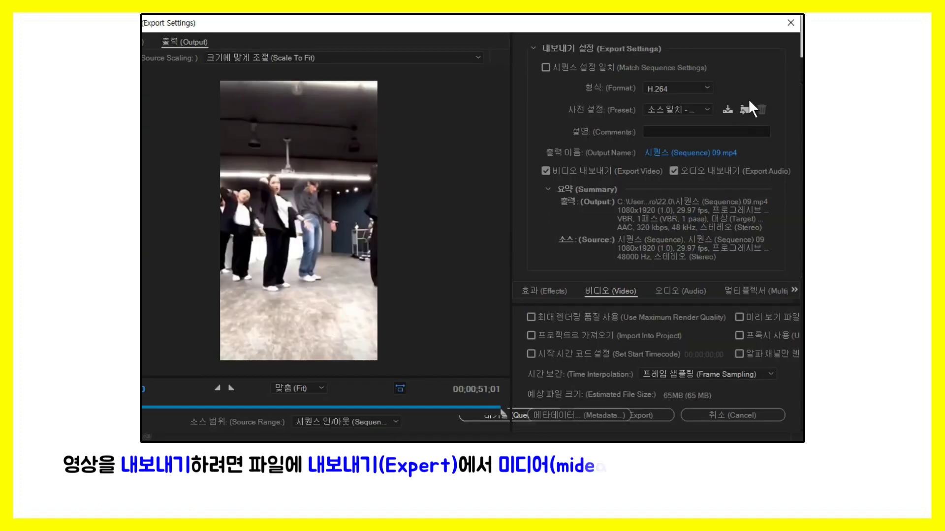
pyautogui.click(706, 88)
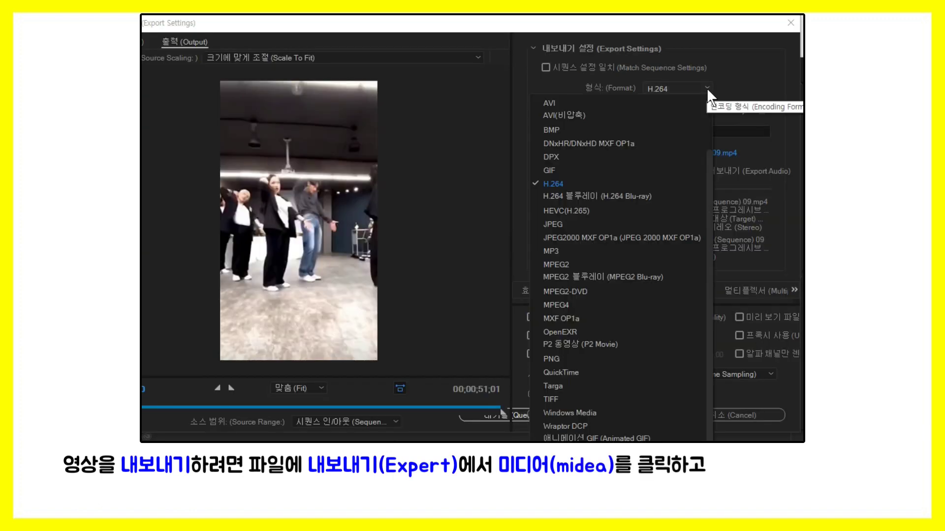
pyautogui.click(561, 185)
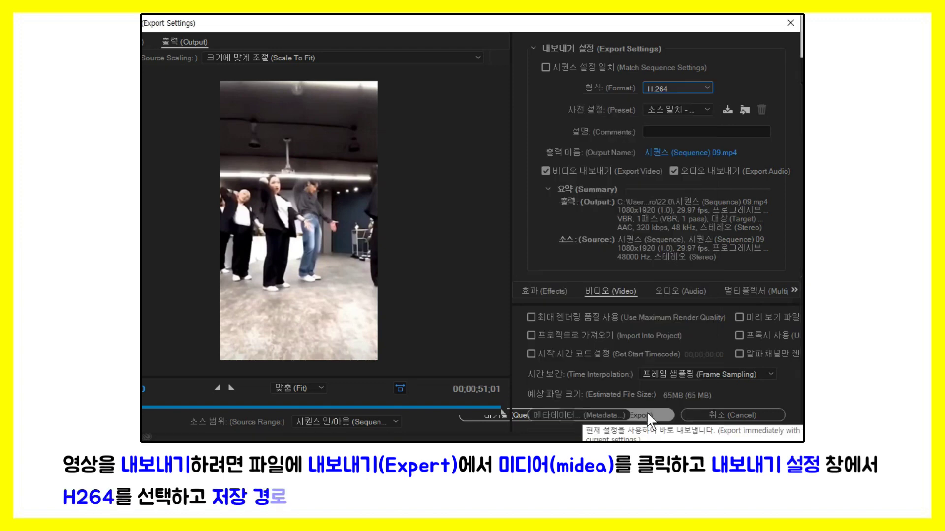
pyautogui.click(647, 412)
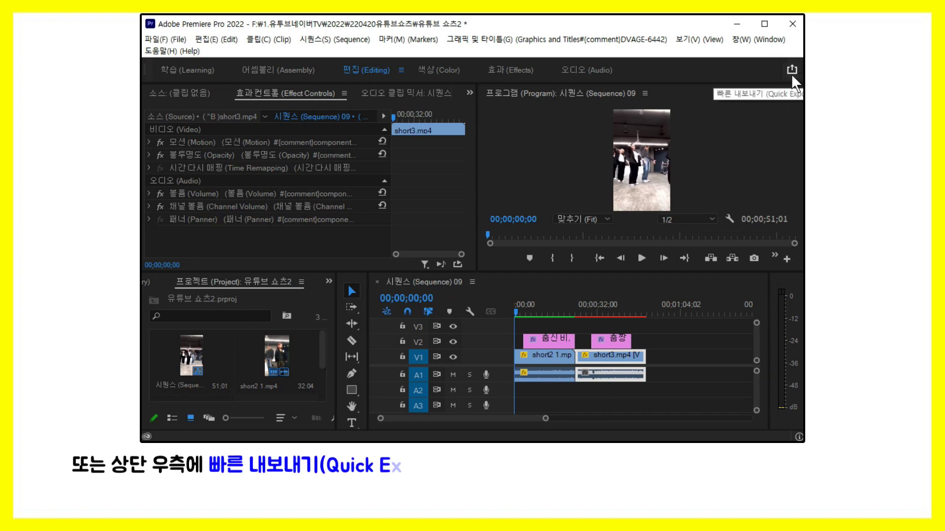
# Step: Export the sequence with Quick Export using the Match Source - Adaptive High Bitrate preset
pyautogui.click(791, 70)
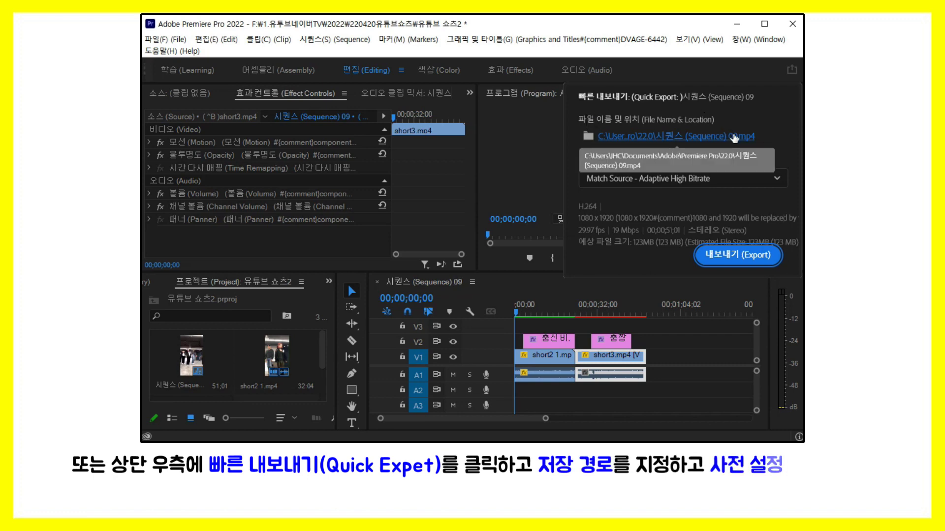
pyautogui.click(777, 180)
pyautogui.click(776, 181)
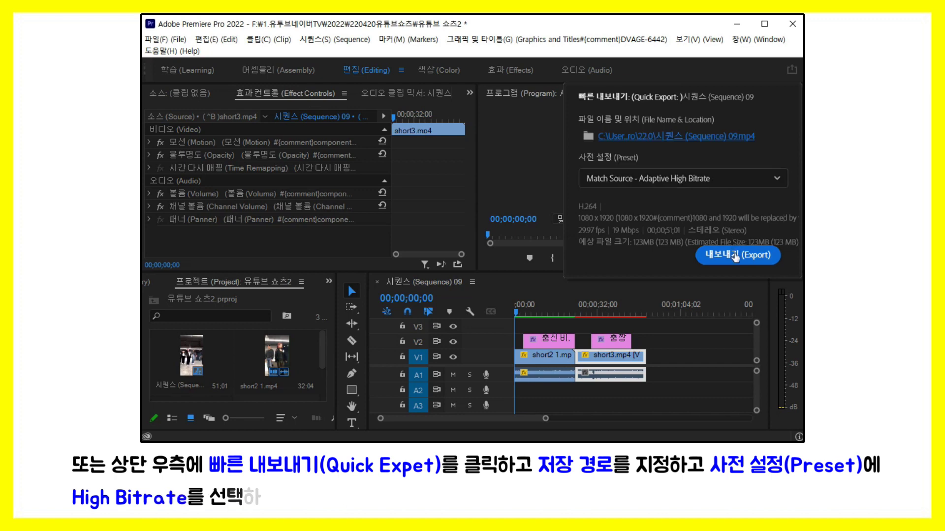
pyautogui.click(736, 255)
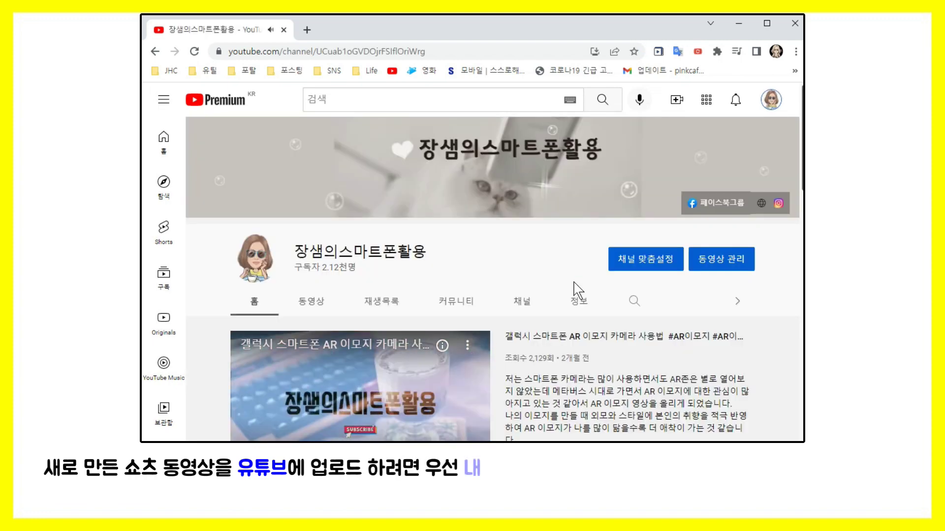
# Step: Switch to the YouTube channel in the browser, open its customization page and add a Shorts videos section to the home layout
pyautogui.scroll(-3, 573, 283)
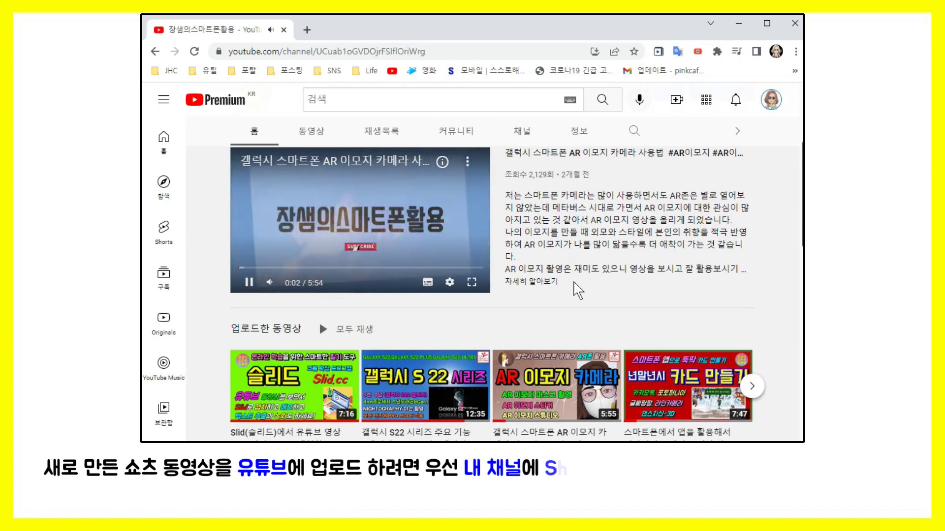
pyautogui.scroll(5, 578, 290)
pyautogui.click(653, 267)
pyautogui.scroll(-1, 619, 234)
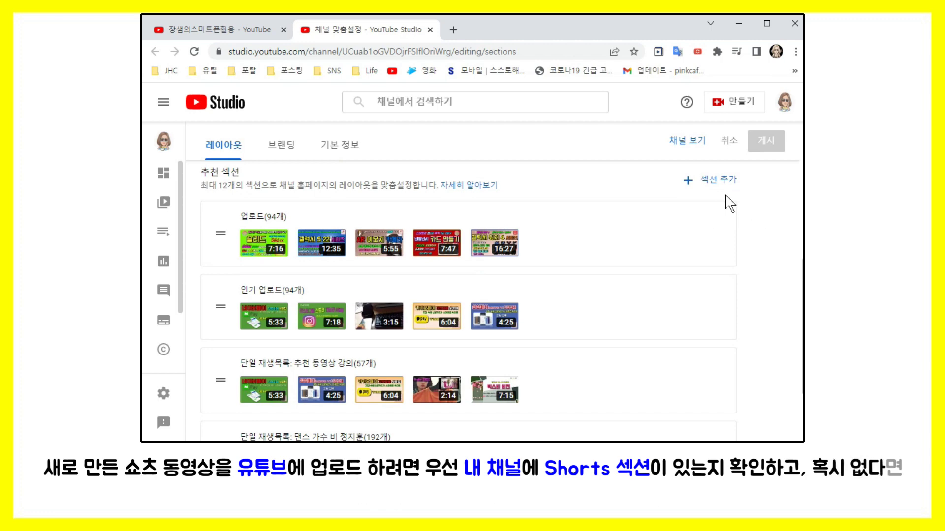
pyautogui.click(724, 184)
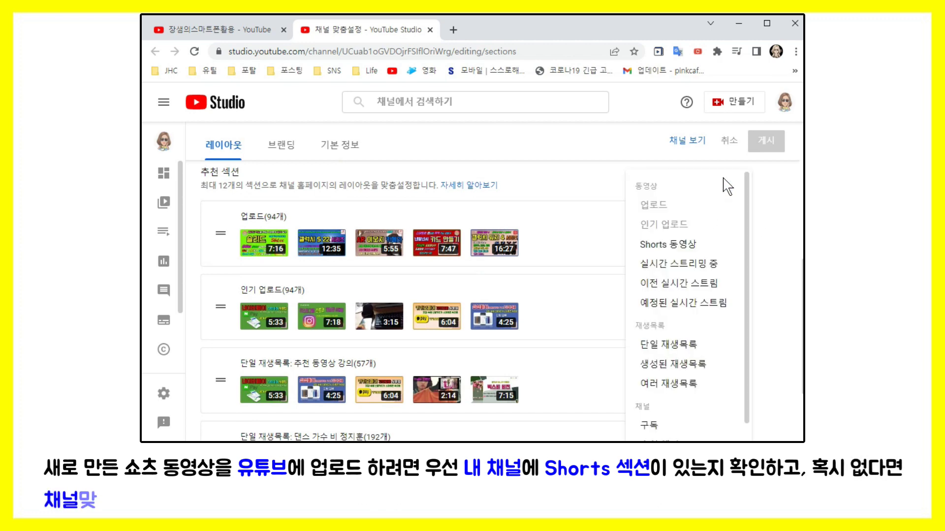
pyautogui.click(674, 248)
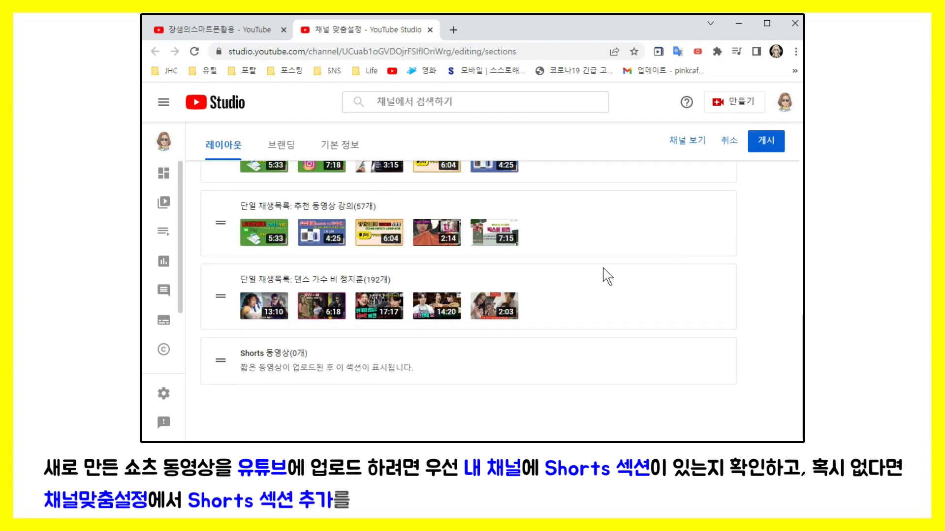
# Step: Upload the finished Shorts video file to the channel from YouTube Studio
pyautogui.click(734, 102)
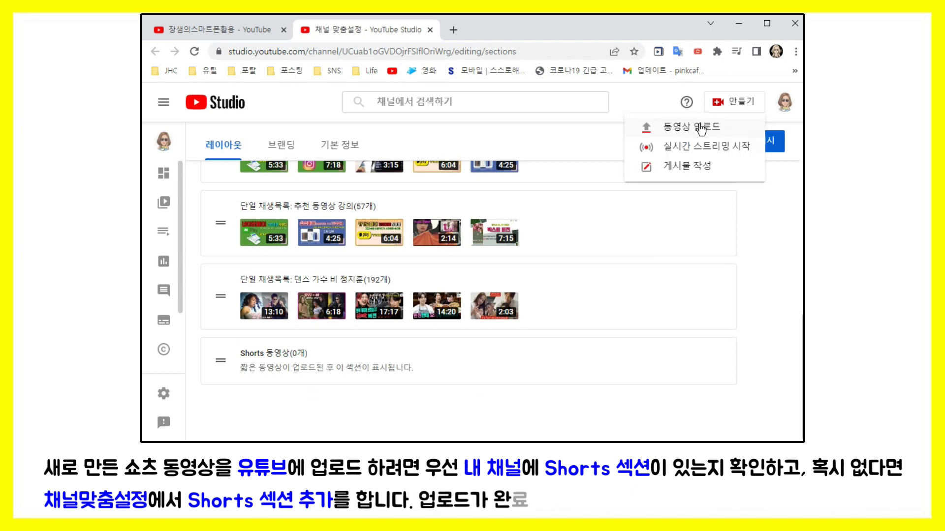
pyautogui.click(701, 129)
pyautogui.click(468, 289)
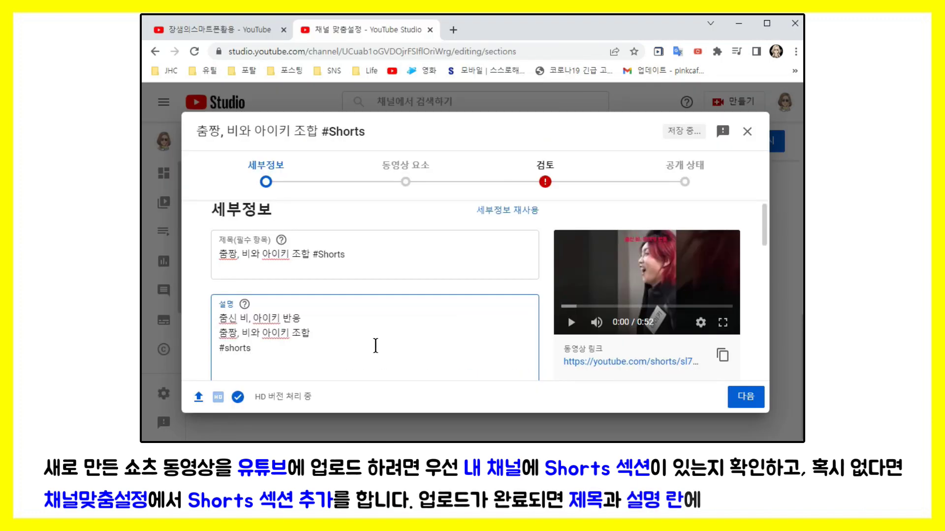